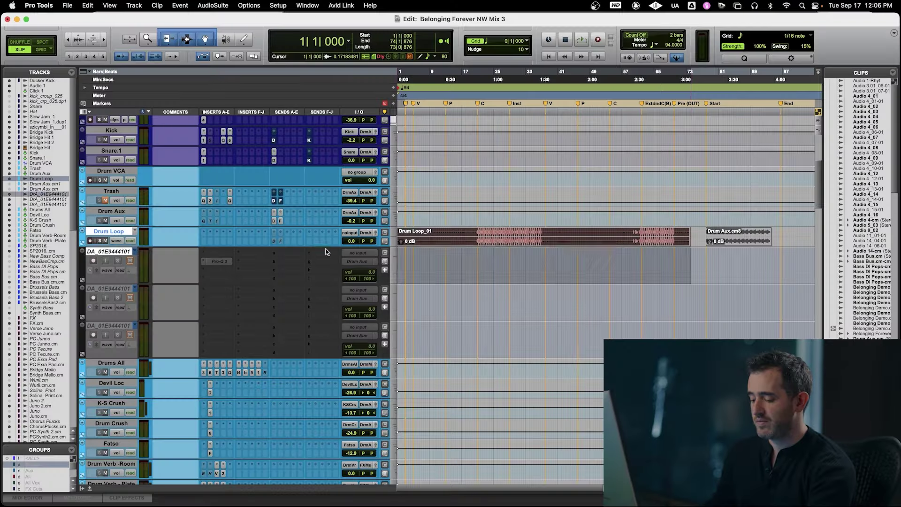
- Commit/render the Drum Loop track so it becomes the single clip Drum Loop_02
left_click(326, 249)
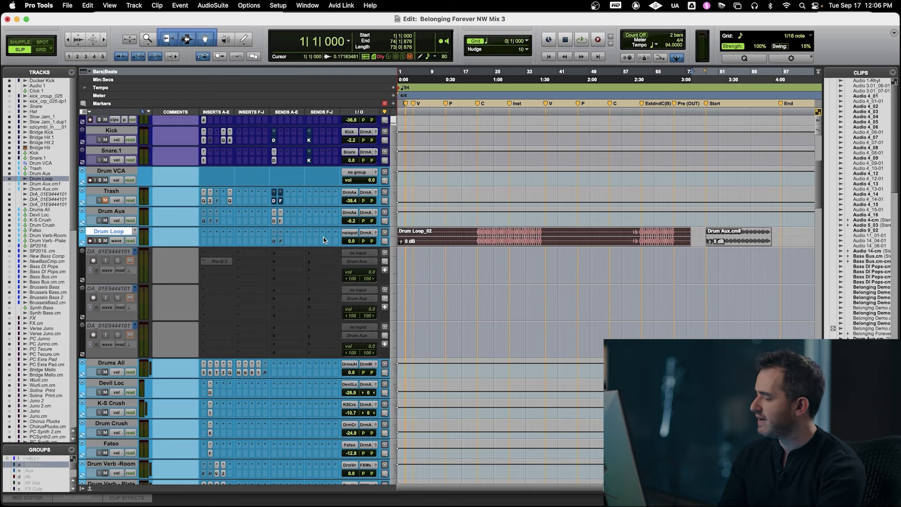
- Export the Drum Loop_02 clip as a 24-bit, 48 kHz WAV into the Belonging Forever NW Mix folder
key("super+shift+k")
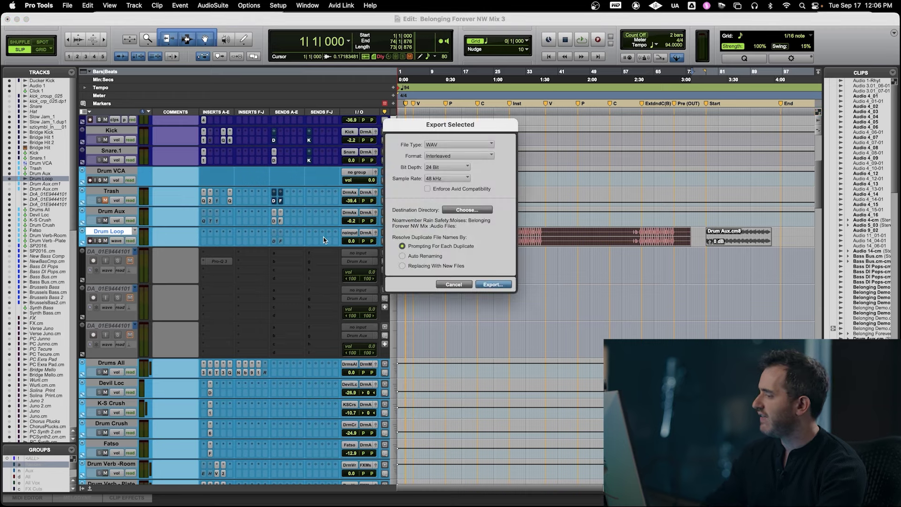
left_click(468, 210)
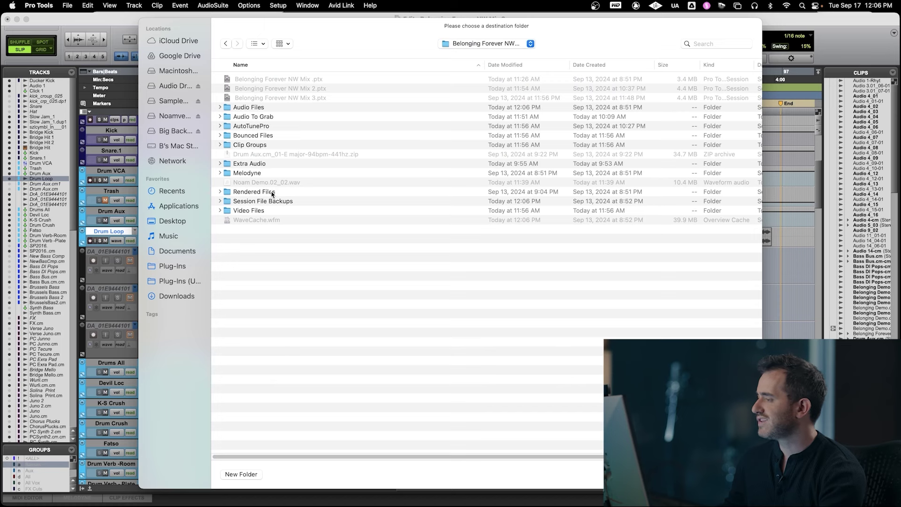
key("Return")
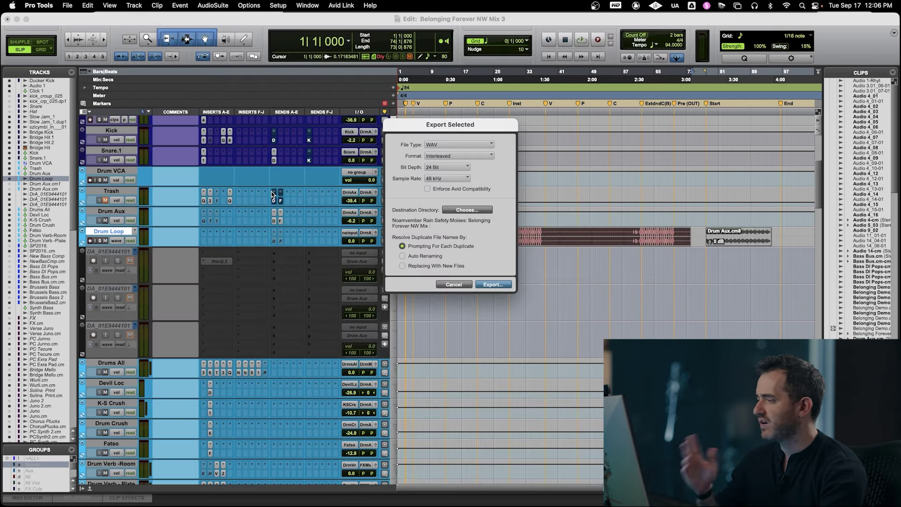
key("Return")
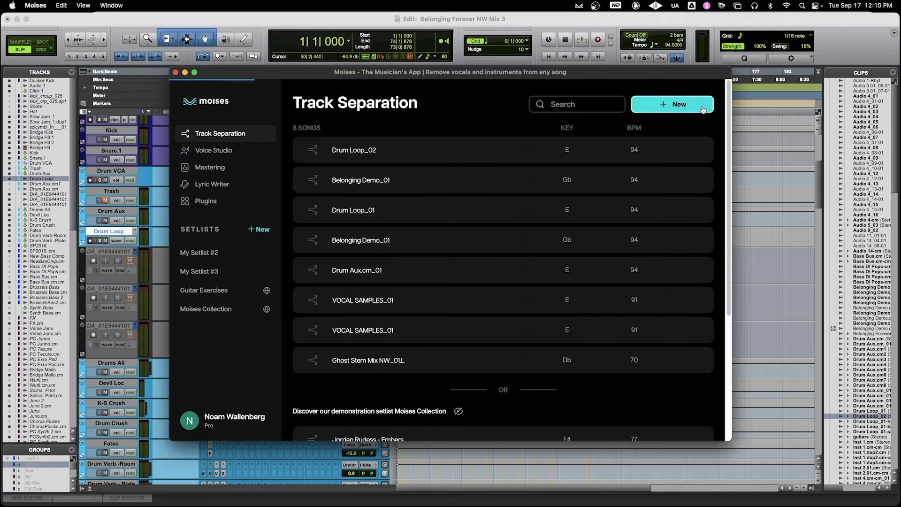
- Start a new Moises separation and drag in Drum Loop_02.wav from the session folder in Finder
left_click(697, 108)
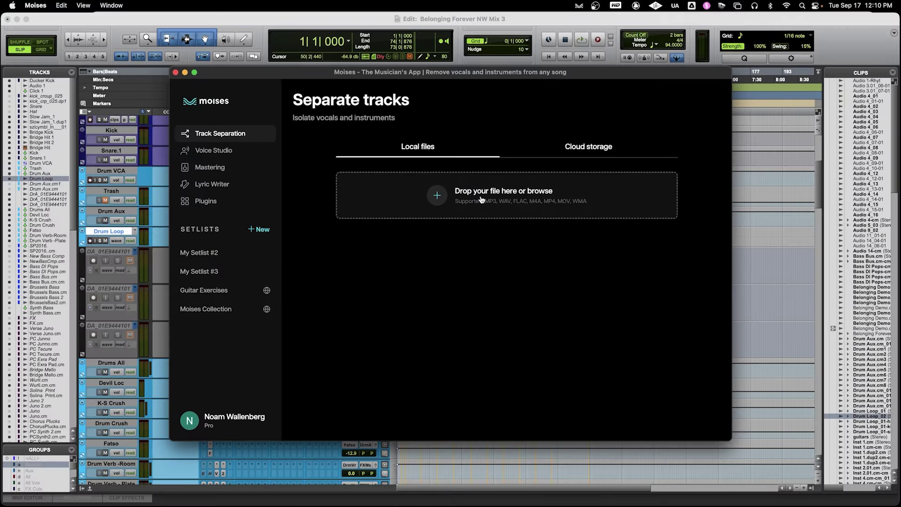
key("super+Tab")
left_click(459, 19, "super")
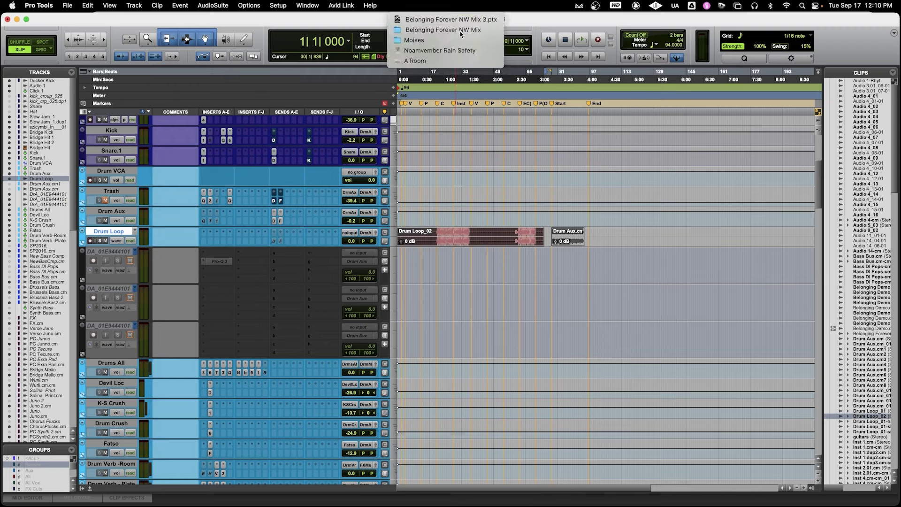
left_click(446, 30)
left_click(546, 62)
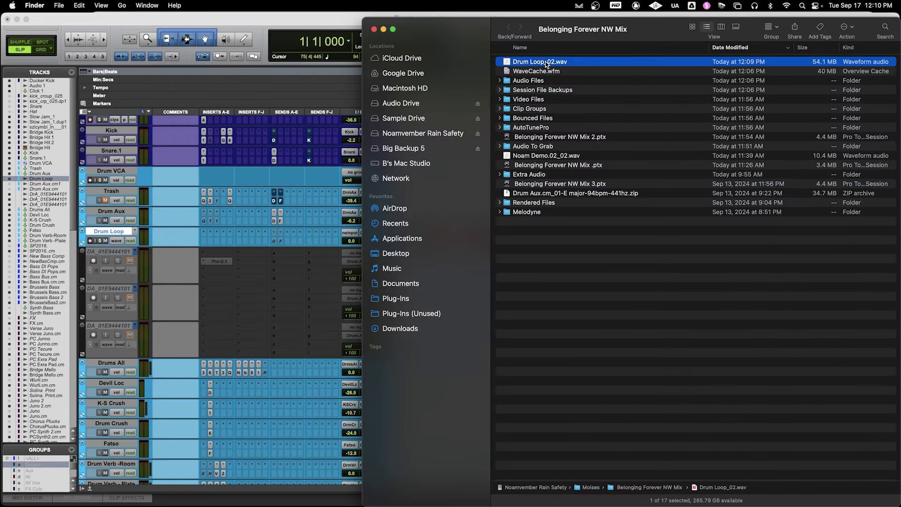
key("super+Tab")
key("super+Tab")
left_click_drag(546, 64, 517, 212)
scroll(551, 236, "down", 2)
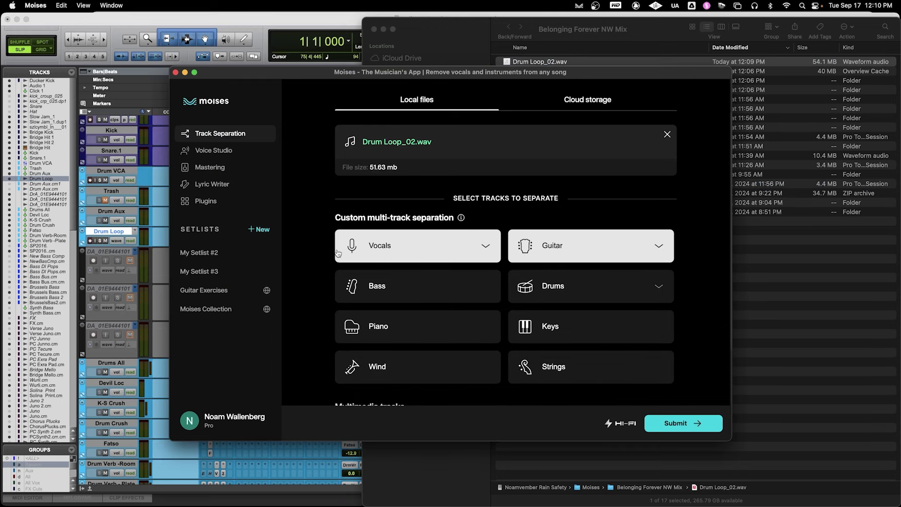
- Deselect the Vocals and Guitar stems, keeping Drums split into Kick Drum, Snare, Toms, Hi-Hat
left_click(362, 252)
left_click(561, 254)
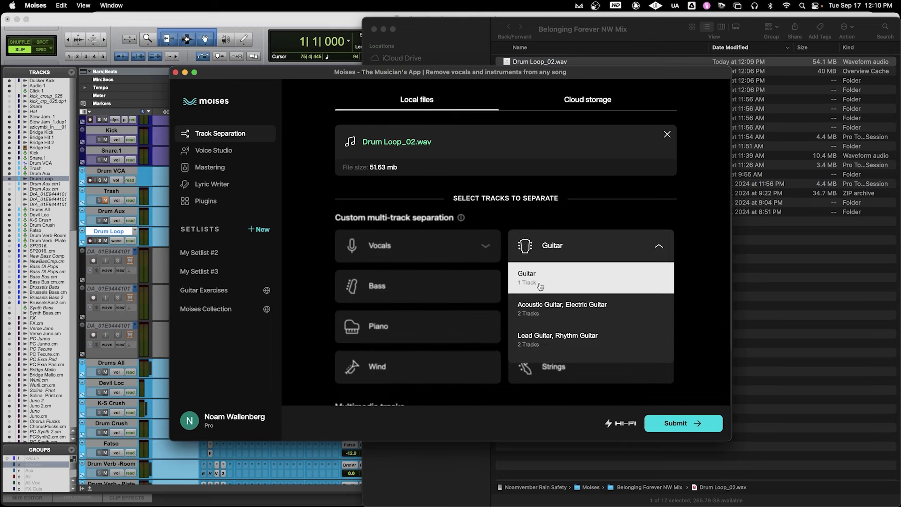
left_click(539, 283)
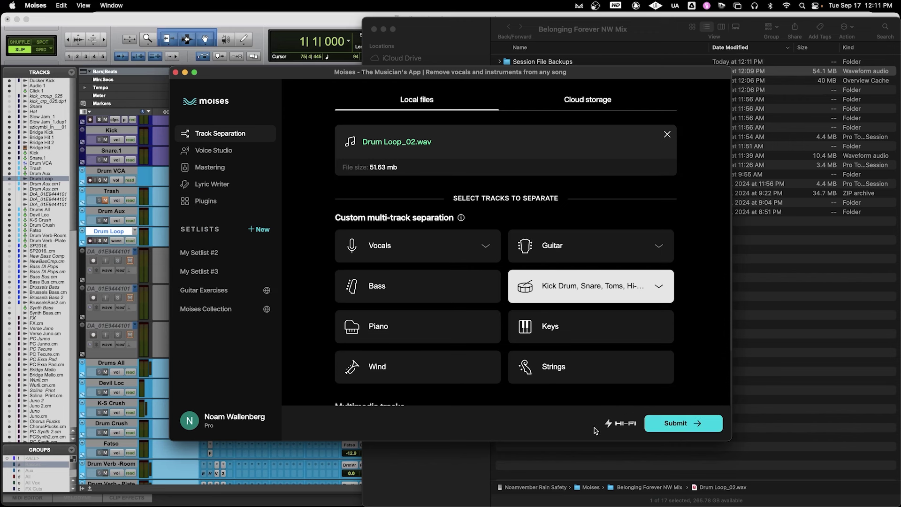
mouse_move(616, 425)
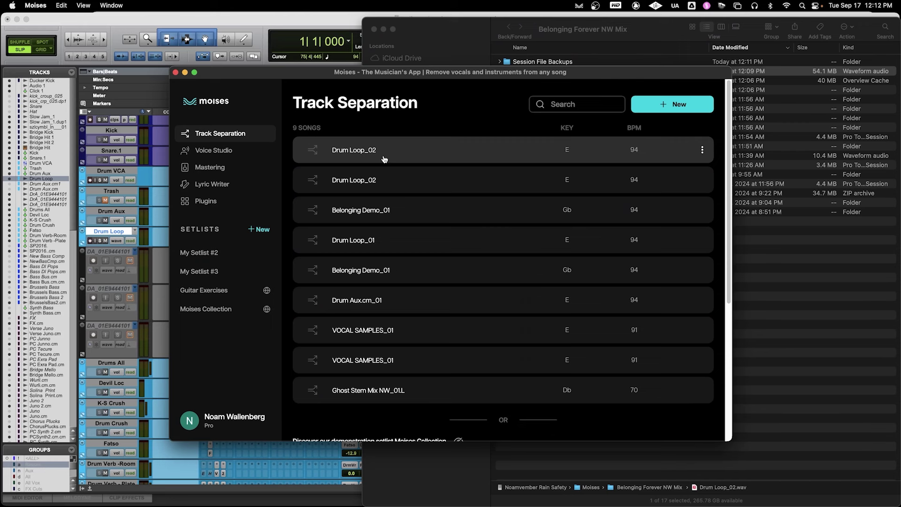
- Open the separated Drum Loop_02 and export all of its stems as WAV
left_click(384, 157)
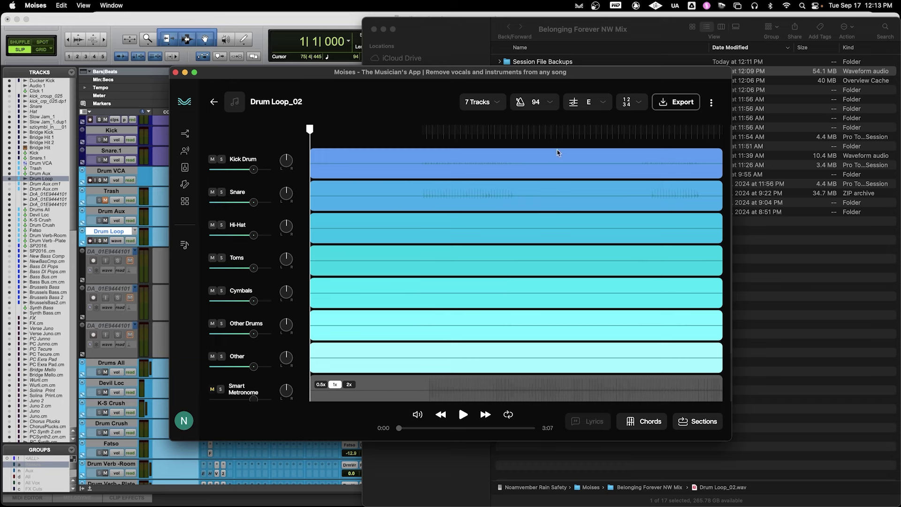
left_click(671, 105)
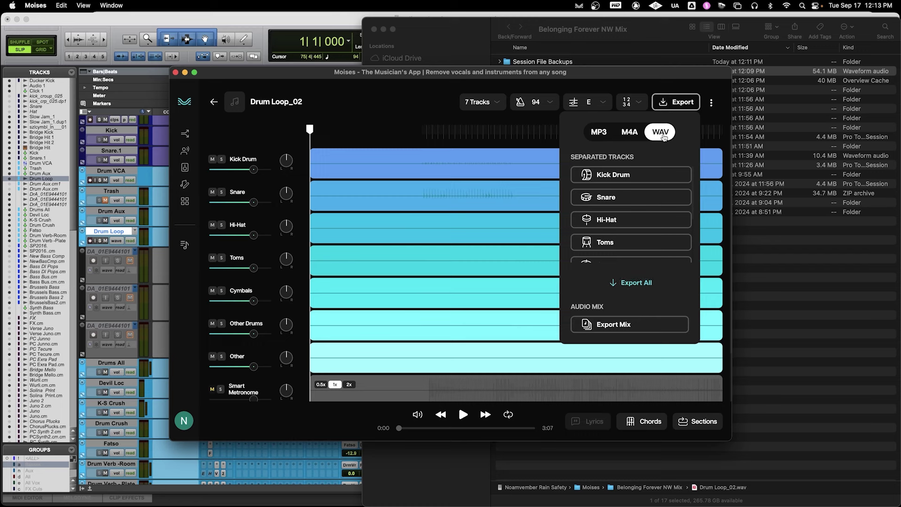
left_click(635, 284)
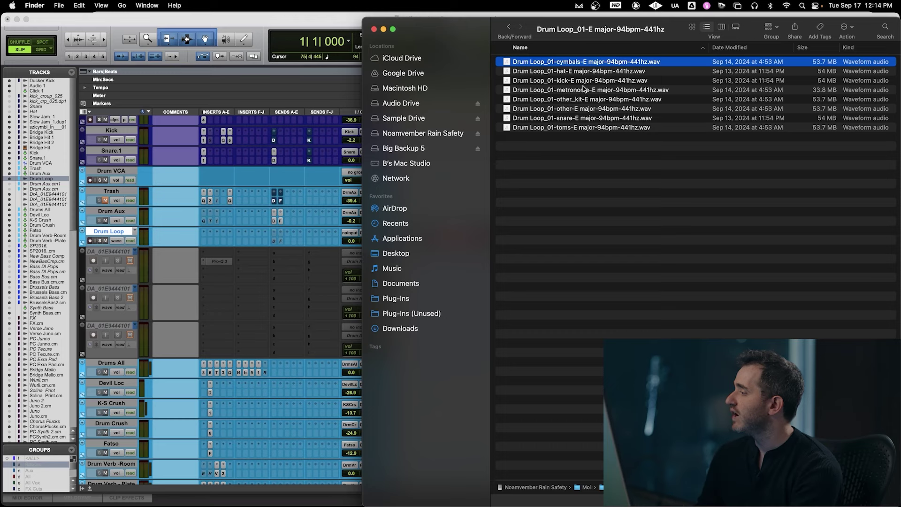
- Select the kick and snare stem WAVs in the Drum Loop_01-E major-94bpm-441hz folder
key("Down")
key("Down")
key("Down")
key("Down")
key("Down")
key("Down")
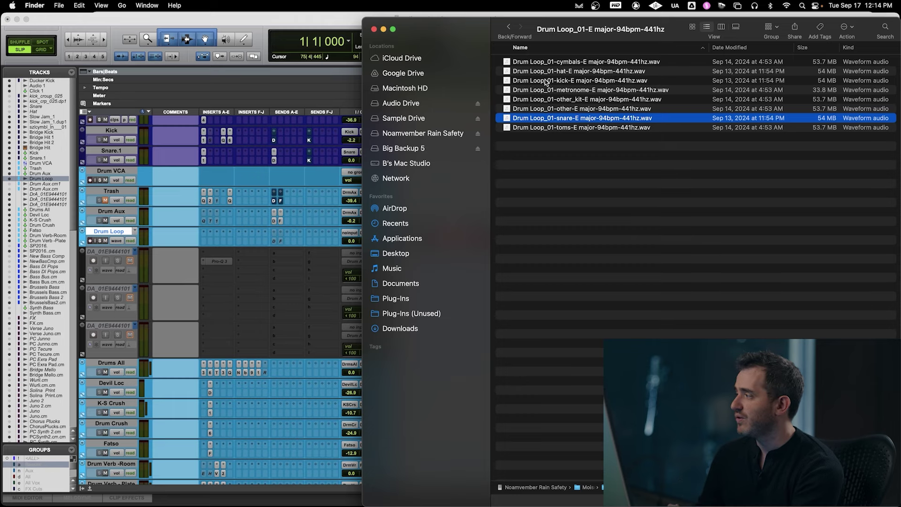
left_click(585, 81)
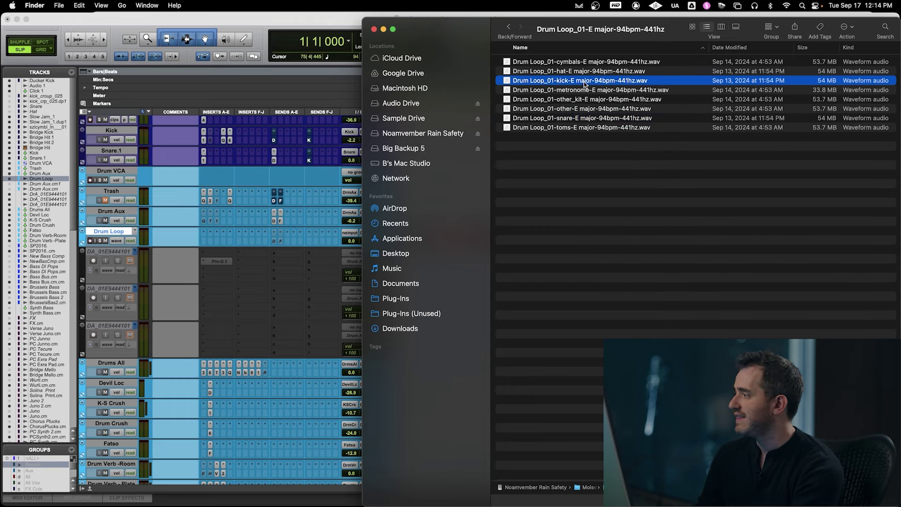
left_click(583, 119)
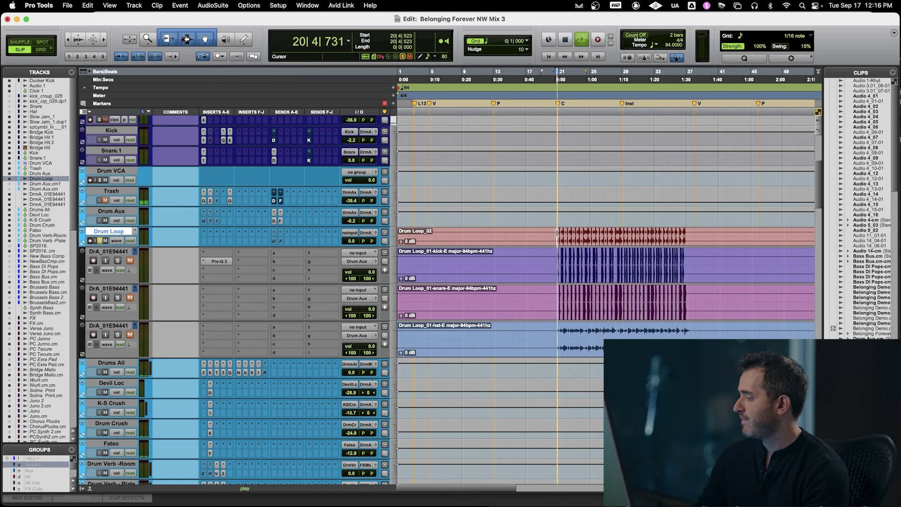
- Play from the kick stem clip, muting then unmuting the snare and muting the kick to compare
left_click(565, 259)
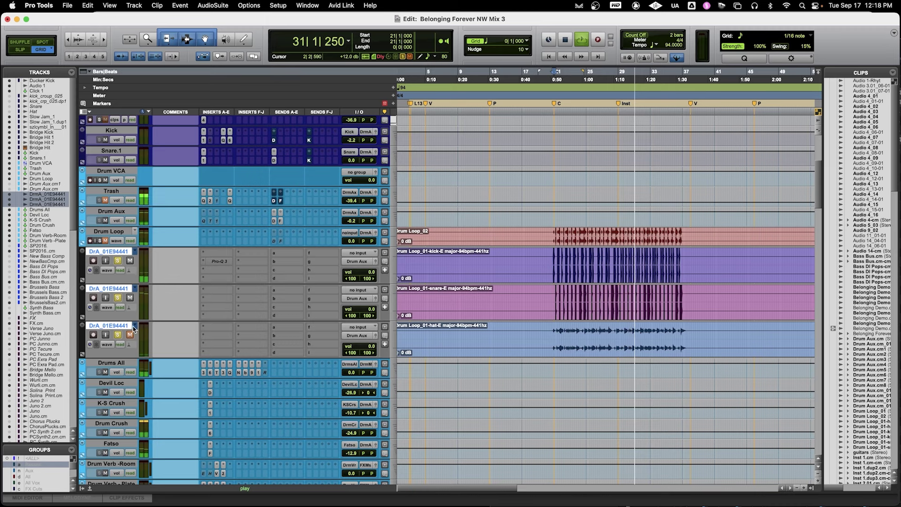
left_click(131, 298)
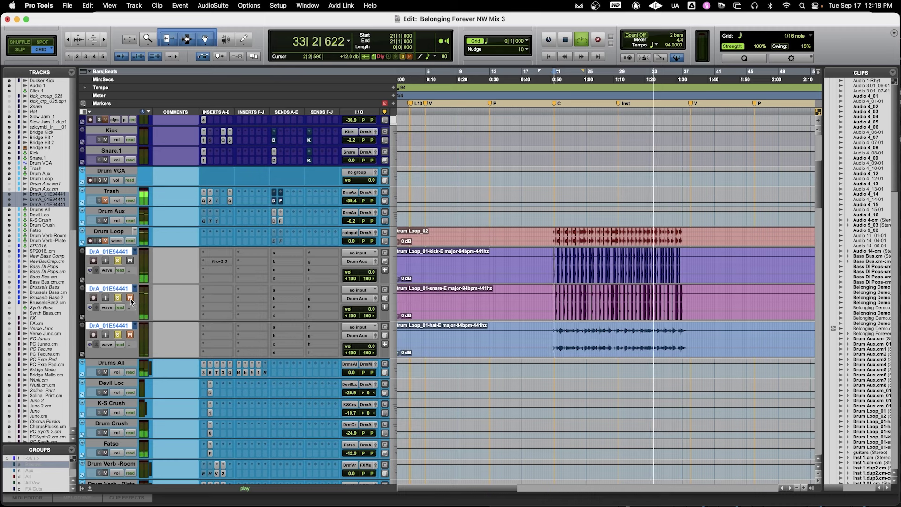
left_click(131, 299)
left_click(129, 262)
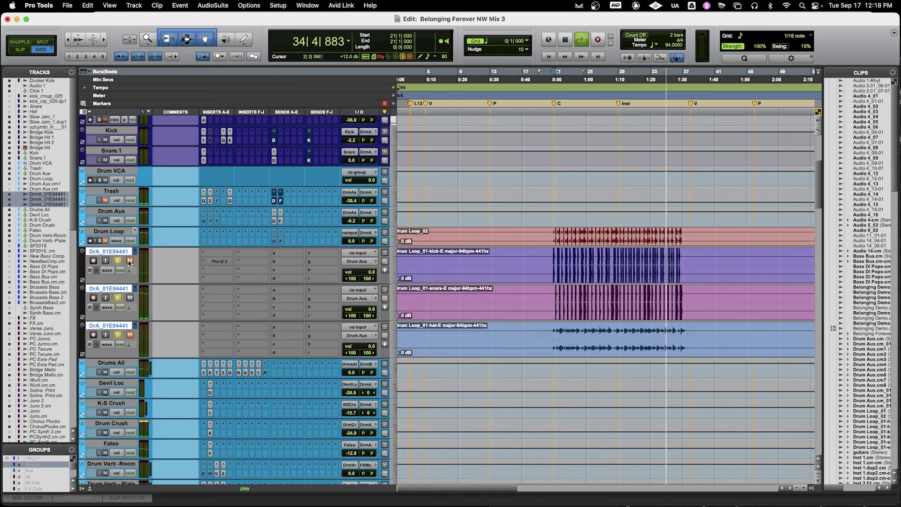
key("space")
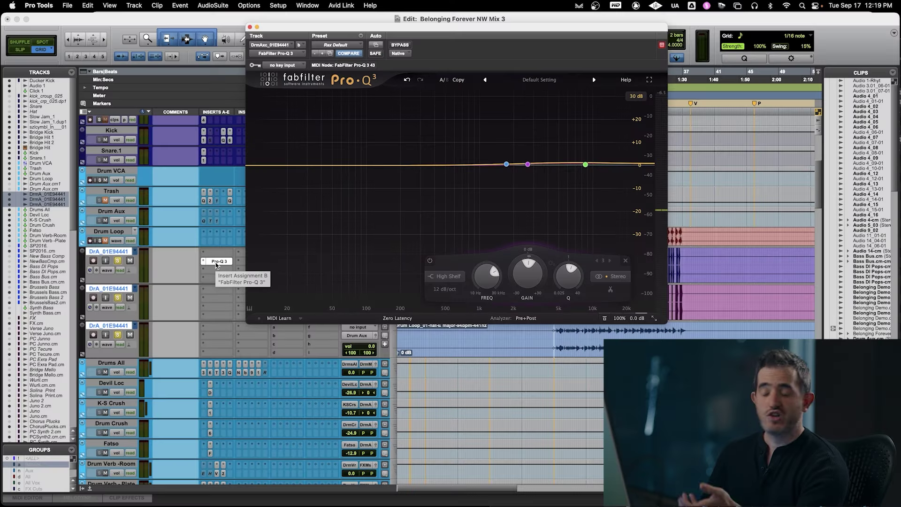
- Move Pro-Q 3 to the hat stem track and shape a high bell band near 7 kHz
left_click_drag(216, 262, 216, 336)
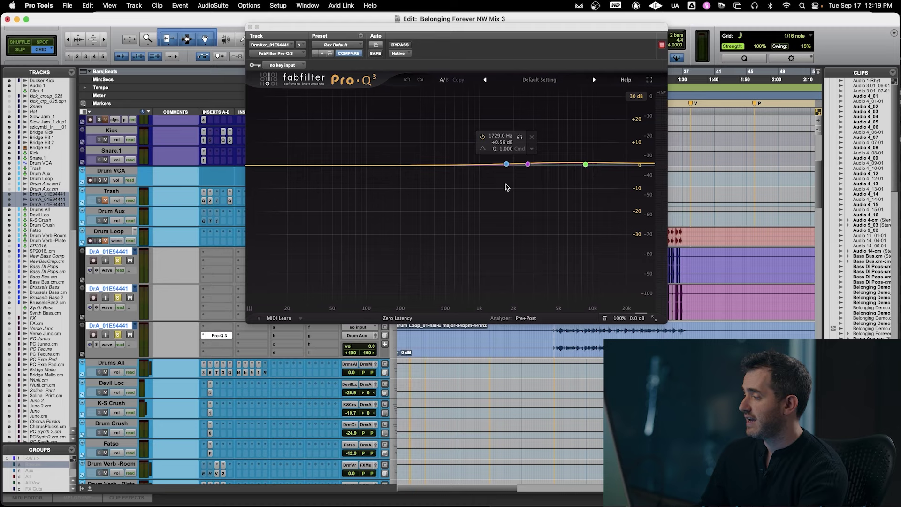
key("space")
mouse_move(592, 159)
left_click_drag(586, 168, 579, 138)
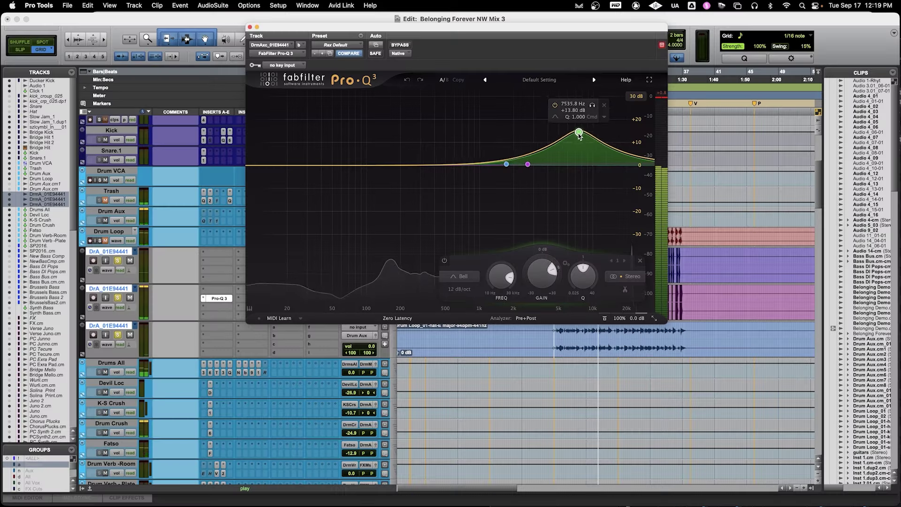
left_click_drag(580, 136, 576, 165)
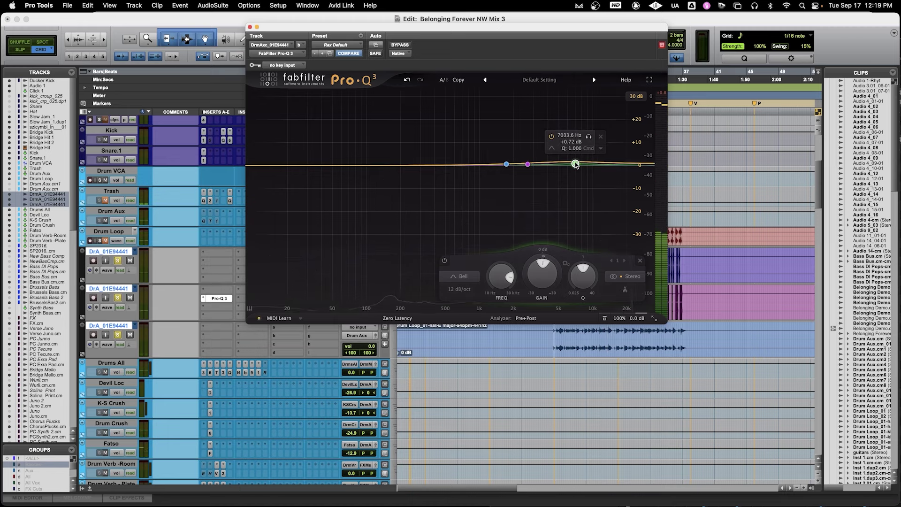